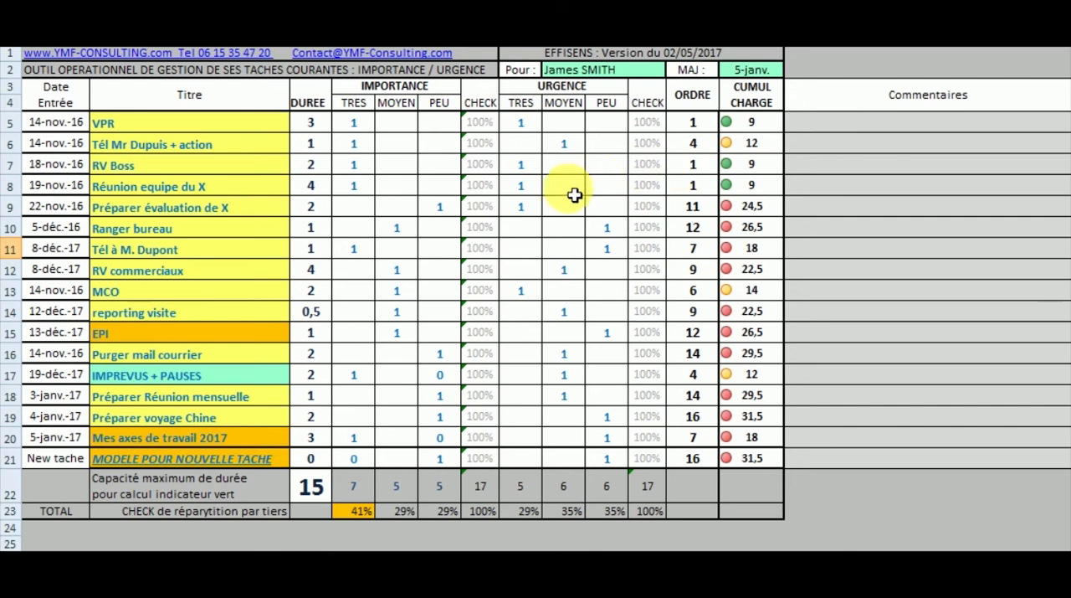
- Delete the task rows "RV Boss" and "Réunion equipe du X" from the list
{"action": "left_click", "coordinate": [19, 166]}
{"action": "right_click", "coordinate": [20, 166]}
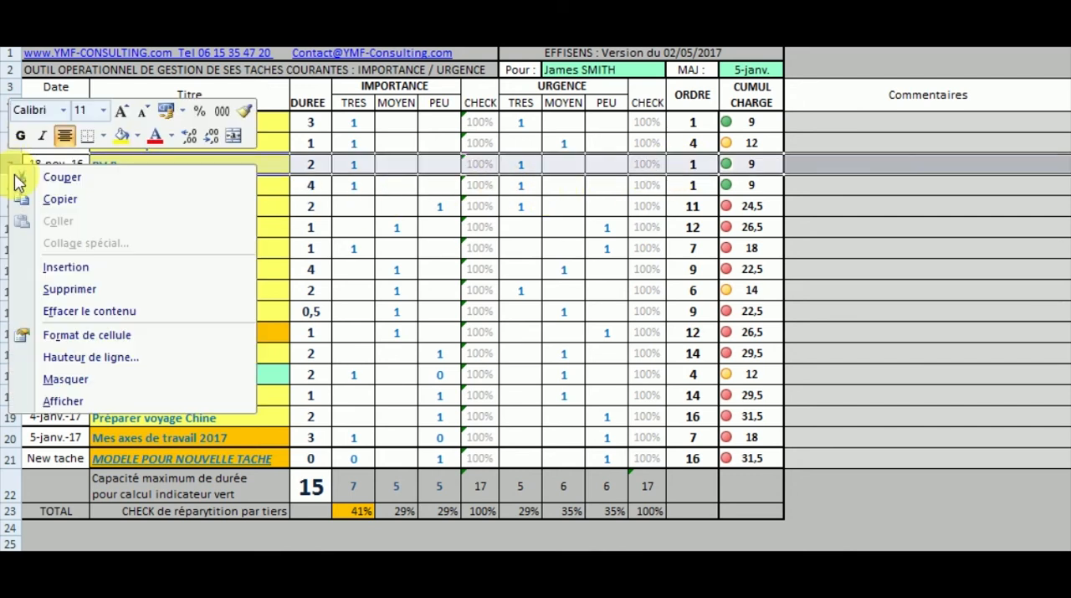
{"action": "left_click", "coordinate": [75, 289]}
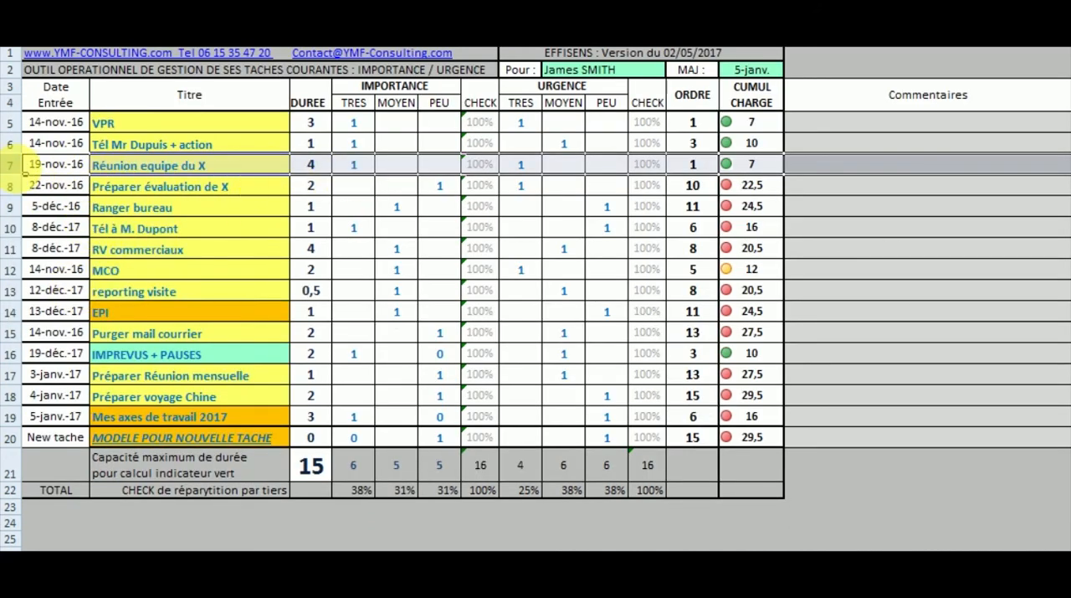
{"action": "right_click", "coordinate": [17, 166]}
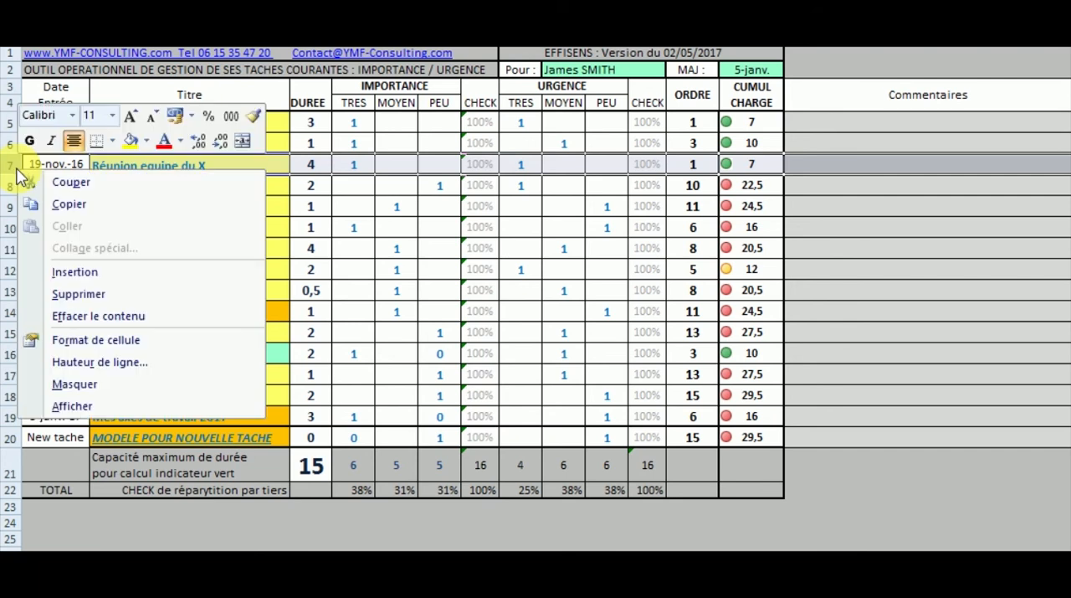
{"action": "left_click", "coordinate": [71, 292]}
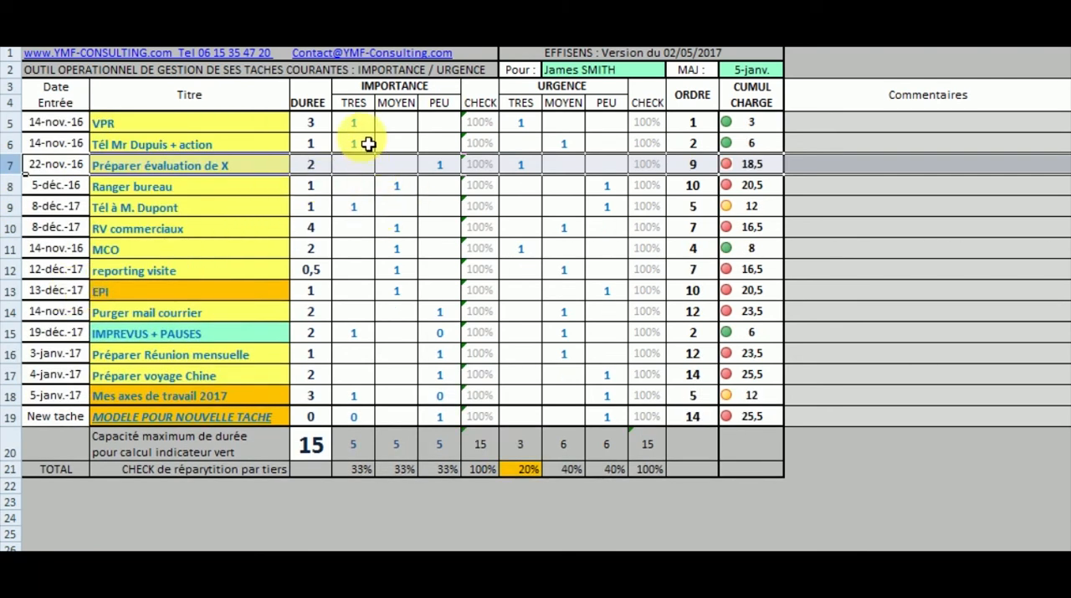
- Change the importance of the VPR task from TRES to MOYEN by entering 1 under MOYEN and clearing TRES
{"action": "left_click", "coordinate": [405, 129]}
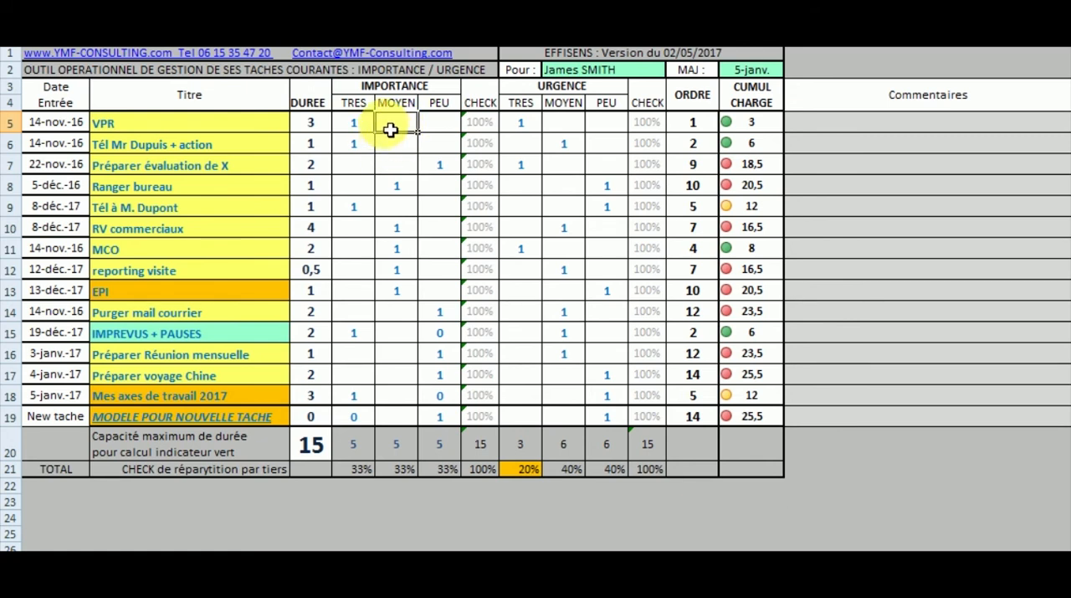
{"action": "type", "text": "1"}
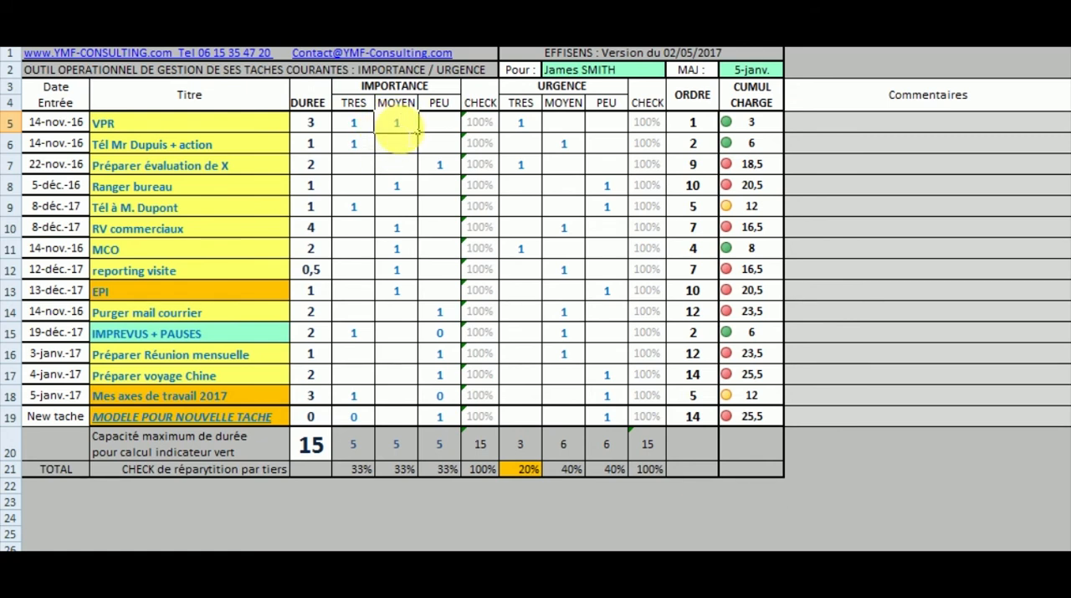
{"action": "left_click", "coordinate": [411, 148]}
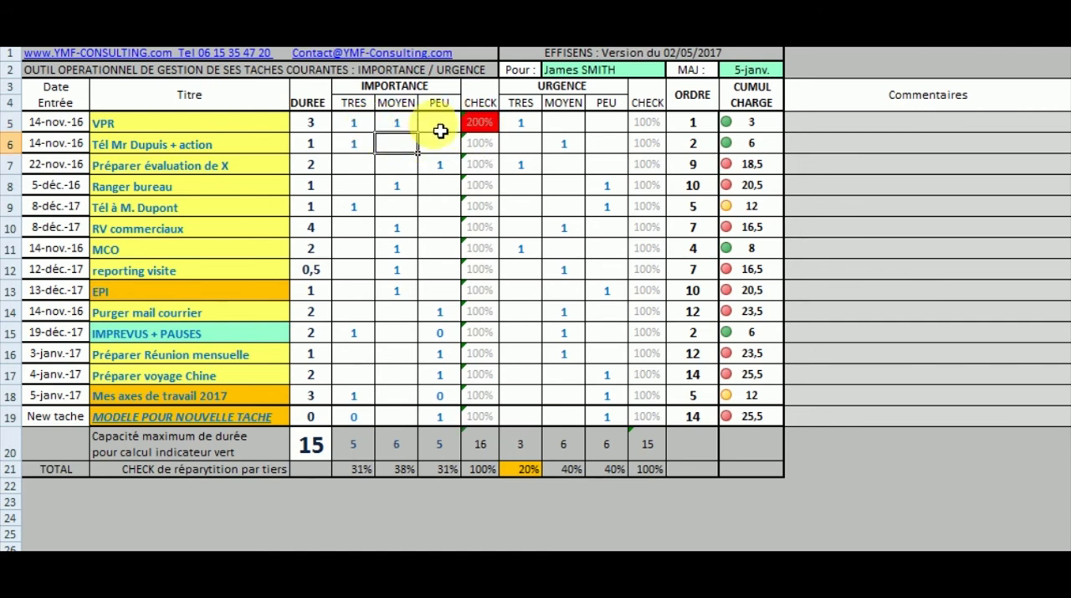
{"action": "left_click", "coordinate": [358, 125]}
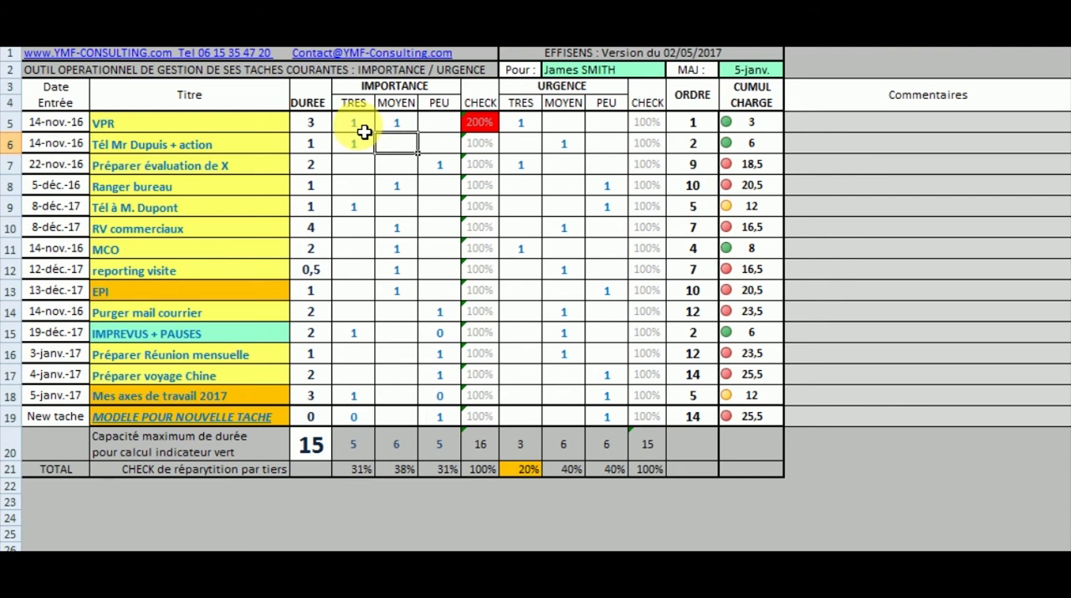
{"action": "key", "text": "Delete"}
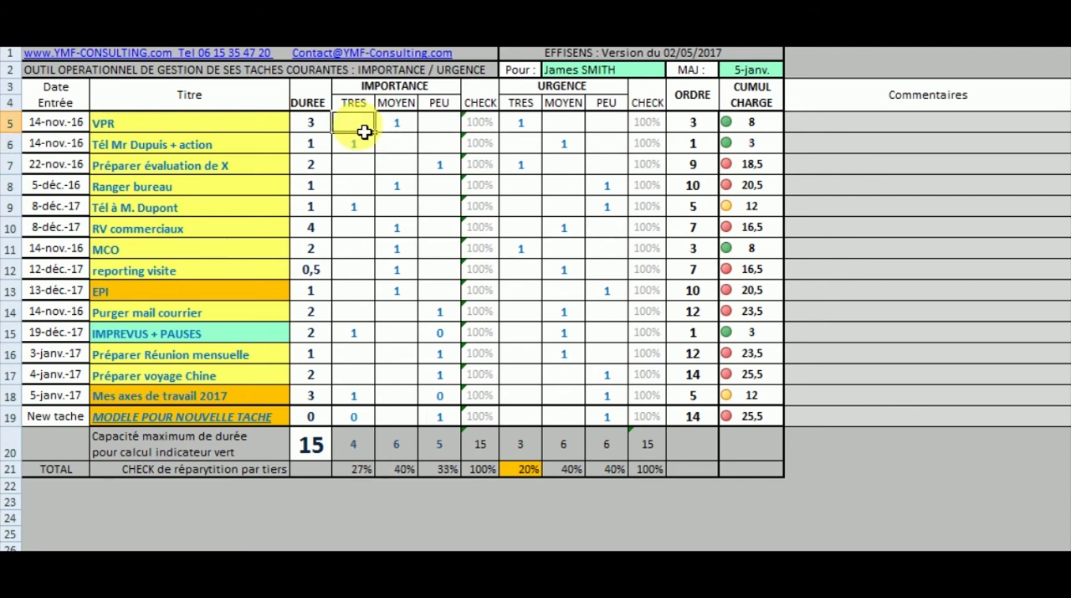
{"action": "left_click", "coordinate": [576, 148]}
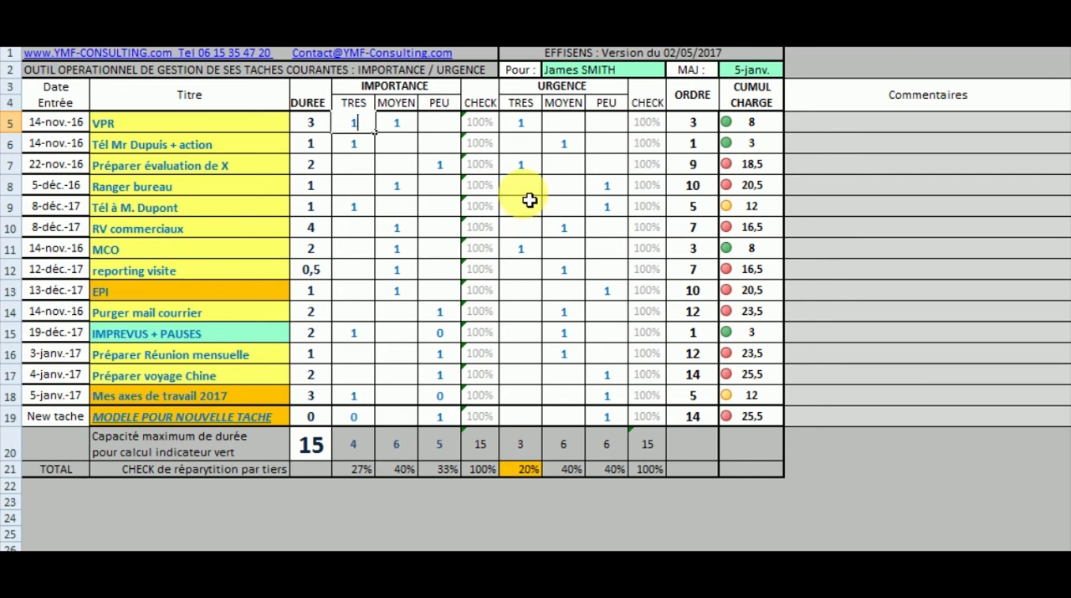
{"action": "left_click", "coordinate": [525, 192]}
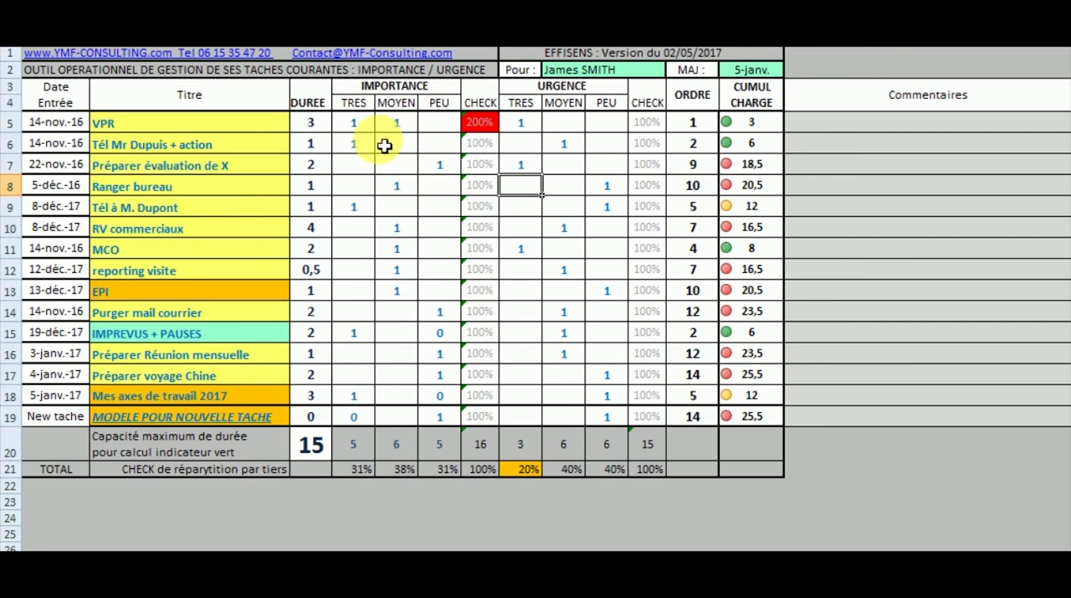
{"action": "left_click", "coordinate": [345, 130]}
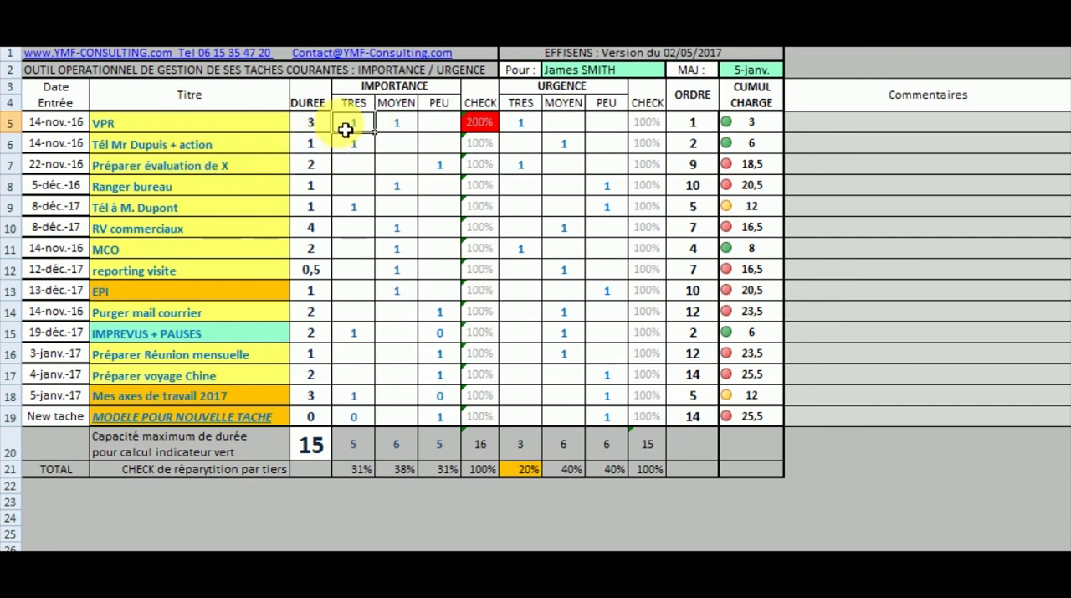
{"action": "key", "text": "Delete"}
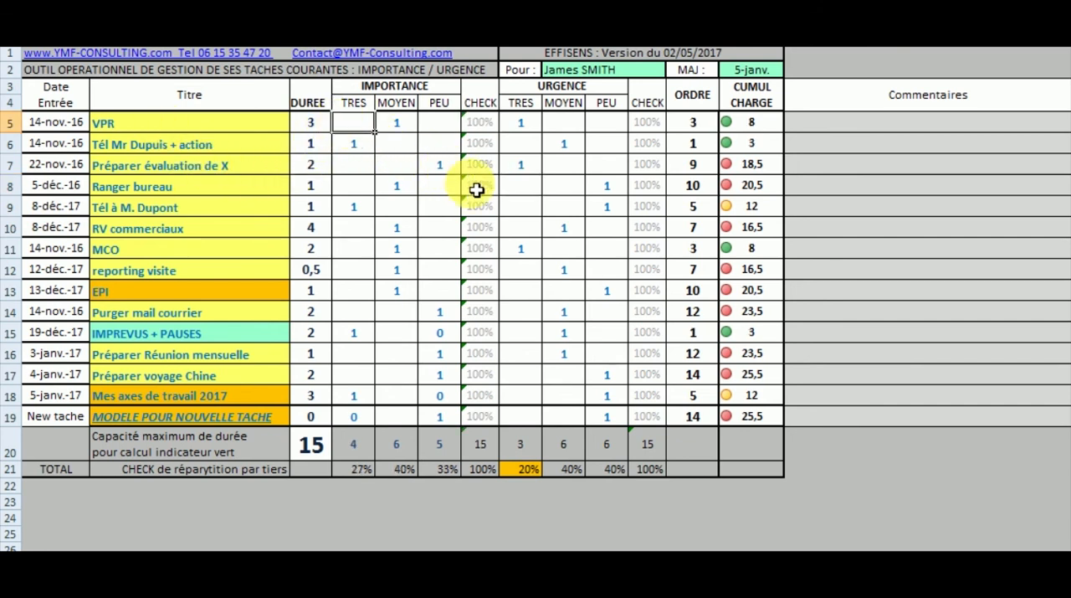
- Change the urgency of the "Ranger bureau" task from PEU to TRES, entering 1 under TRES and clearing PEU
{"action": "left_click", "coordinate": [533, 188]}
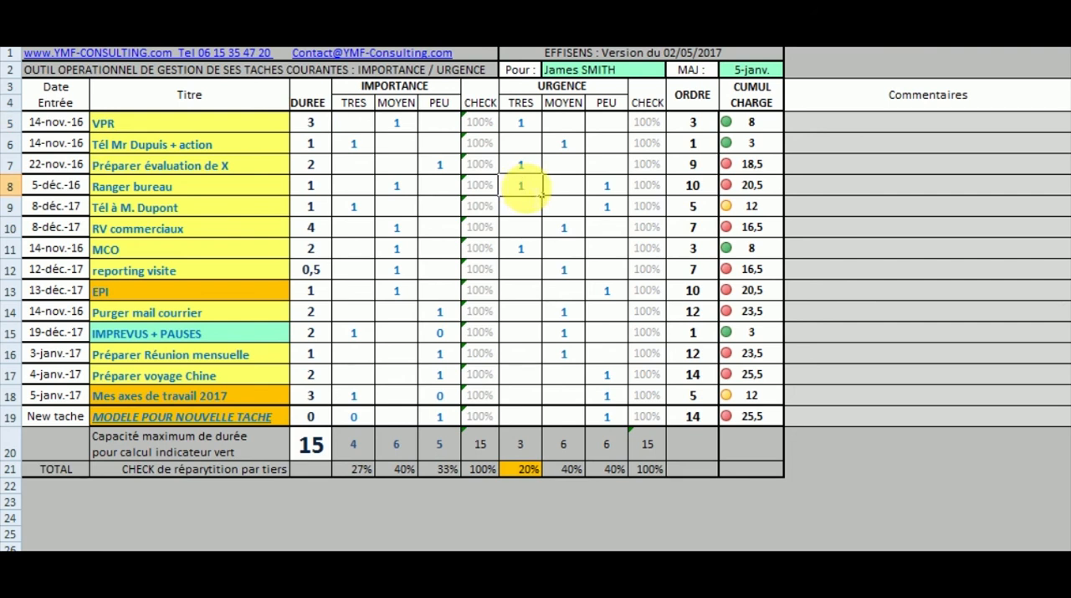
{"action": "left_click", "coordinate": [558, 188]}
{"action": "left_click", "coordinate": [610, 187]}
{"action": "key", "text": "Delete"}
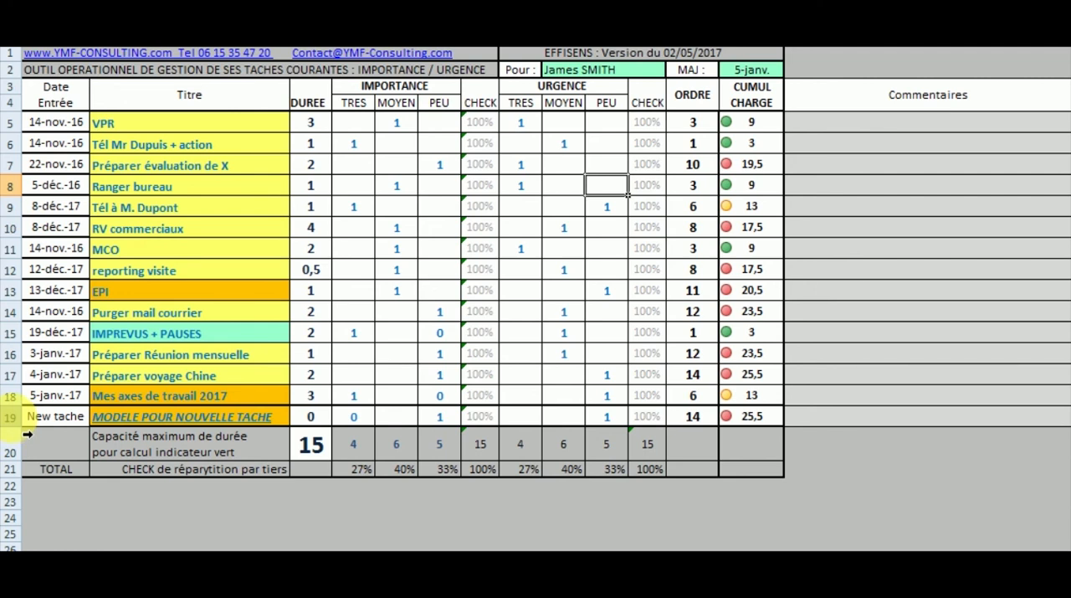
- Insert a row above "MODELE POUR NOUVELLE TACHE" and fill it with a copy of that template row
{"action": "left_click", "coordinate": [12, 421]}
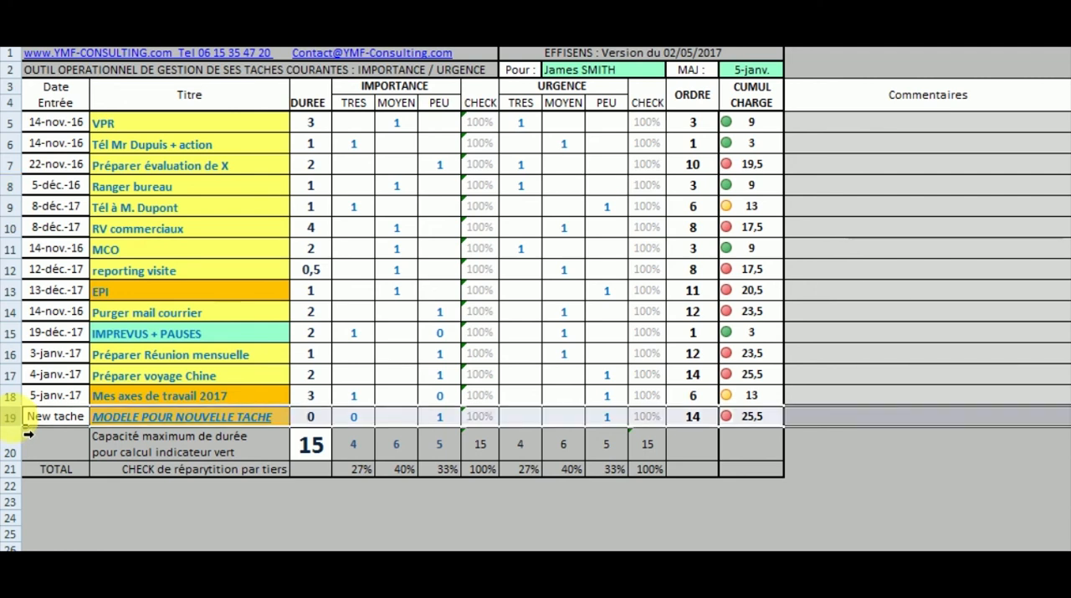
{"action": "right_click", "coordinate": [25, 425]}
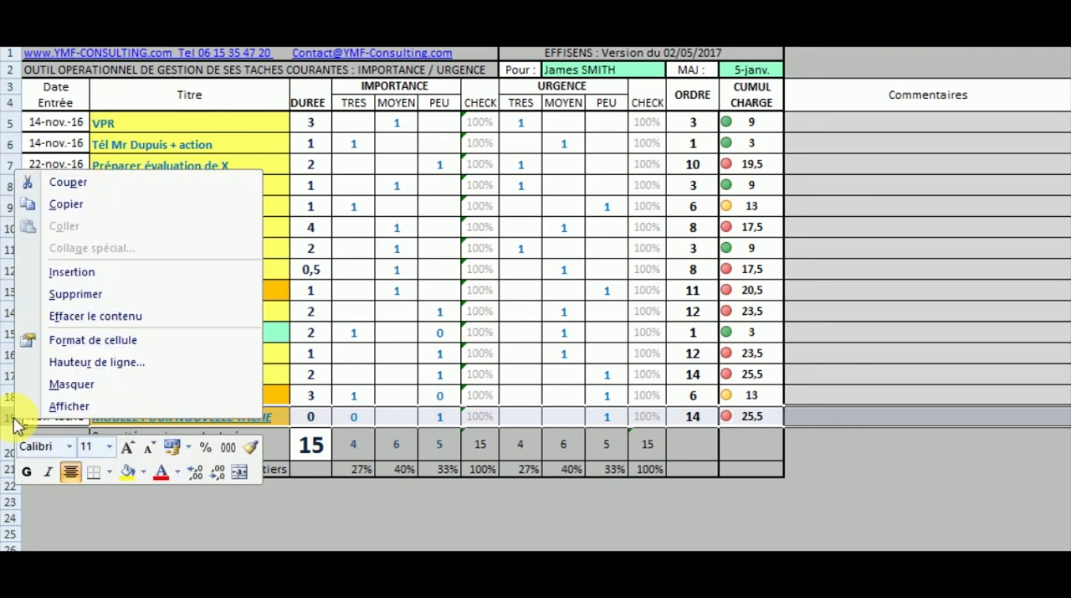
{"action": "left_click", "coordinate": [50, 272]}
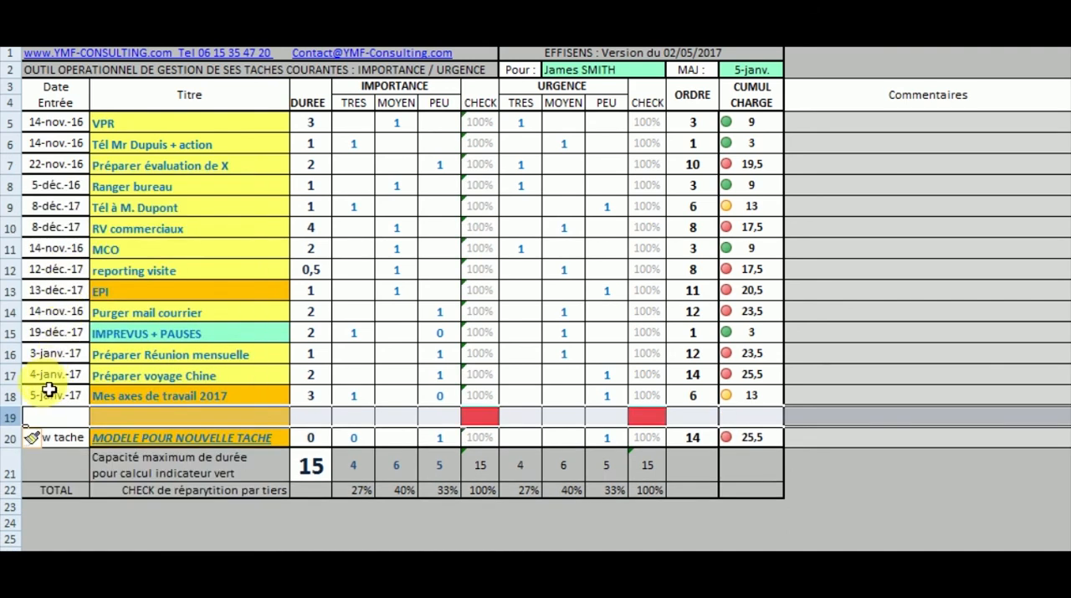
{"action": "left_click", "coordinate": [18, 436]}
{"action": "key", "text": "ctrl+c"}
{"action": "left_click", "coordinate": [25, 423]}
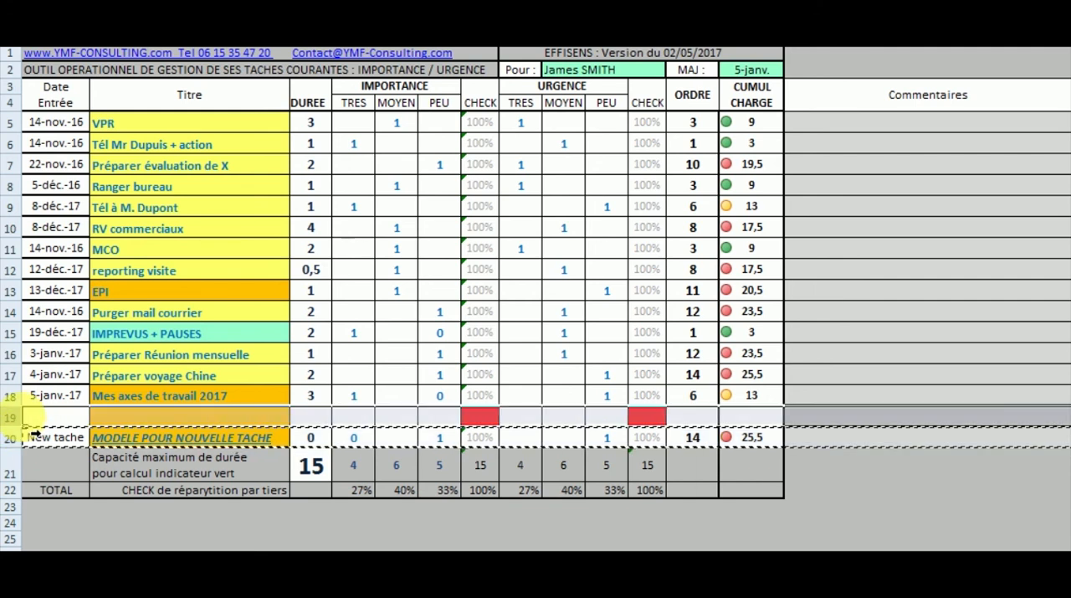
{"action": "key", "text": "ctrl+v"}
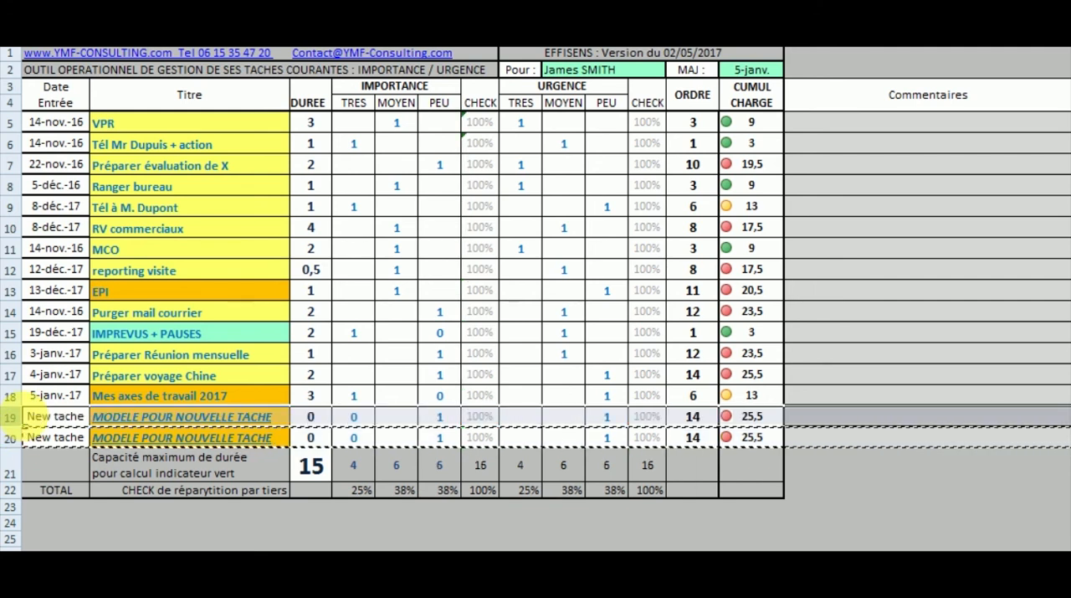
- Set the title of the copied task in row 19 to "new"
{"action": "left_click", "coordinate": [102, 421]}
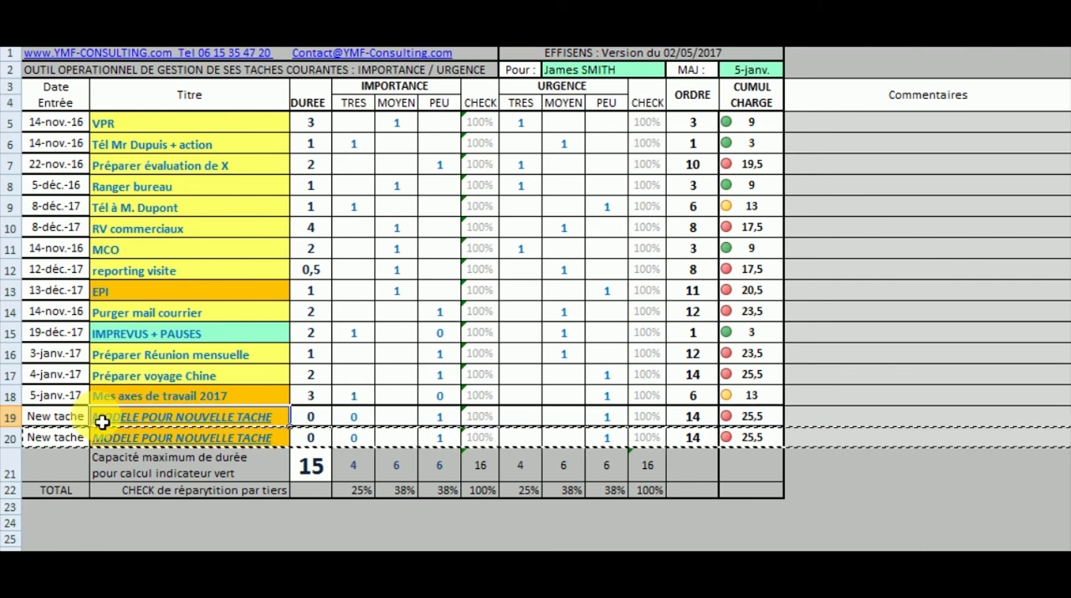
{"action": "type", "text": "n"}
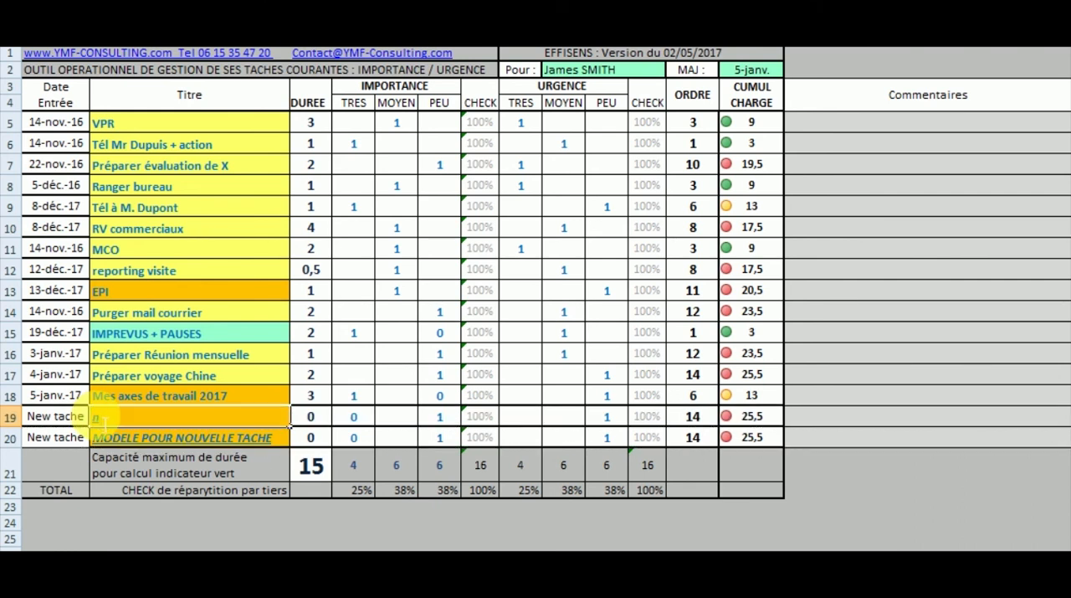
{"action": "type", "text": "ew"}
{"action": "key", "text": "Return"}
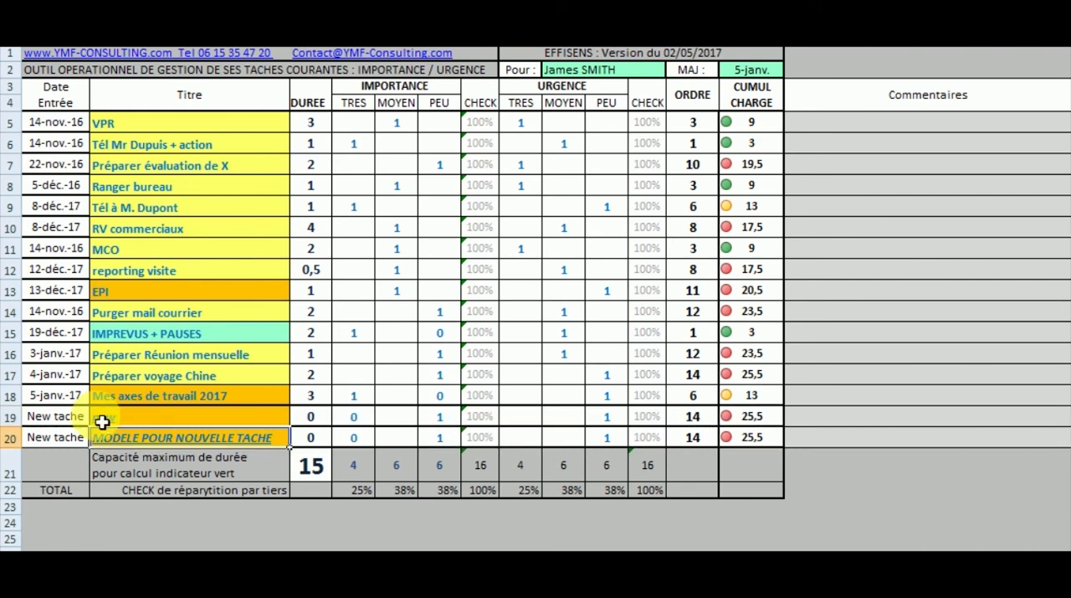
- Set the importance of the "new" task to MOYEN with a 1, and clear its PEU importance
{"action": "left_click", "coordinate": [389, 420]}
{"action": "type", "text": "1"}
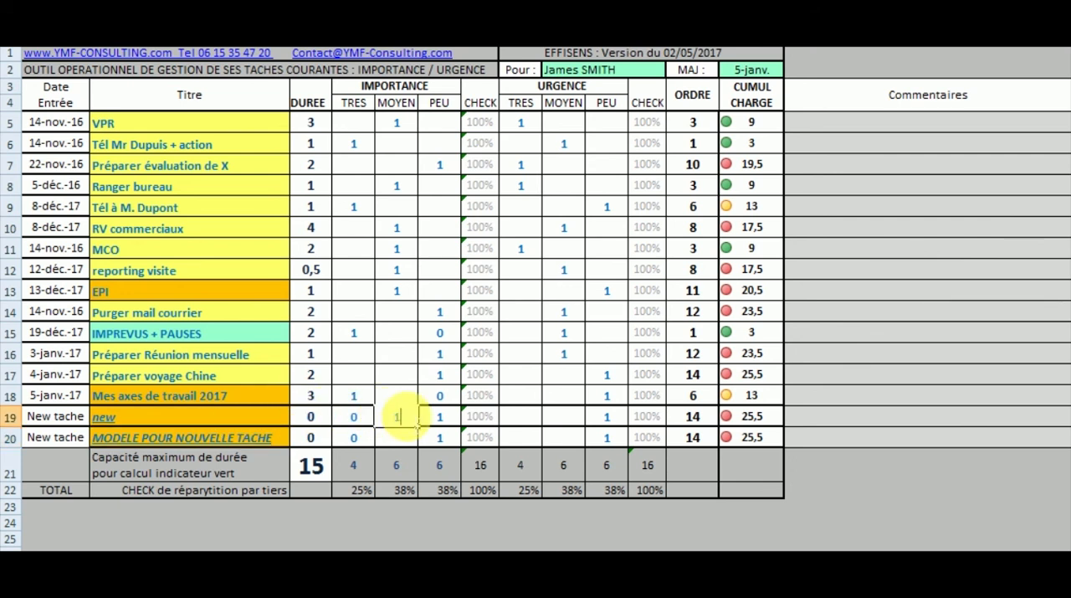
{"action": "left_click", "coordinate": [436, 419]}
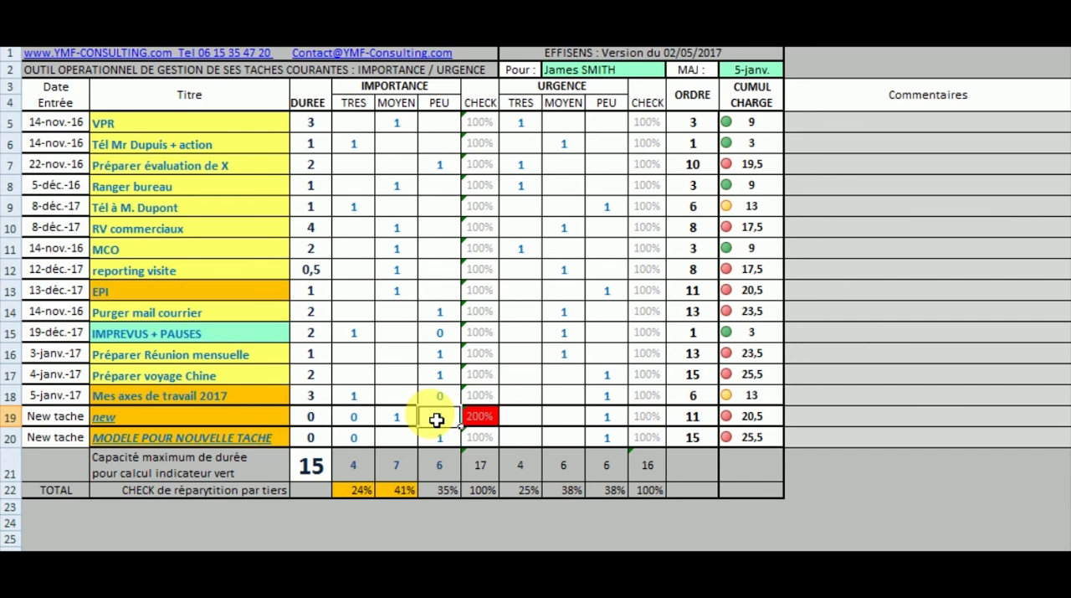
{"action": "key", "text": "Delete"}
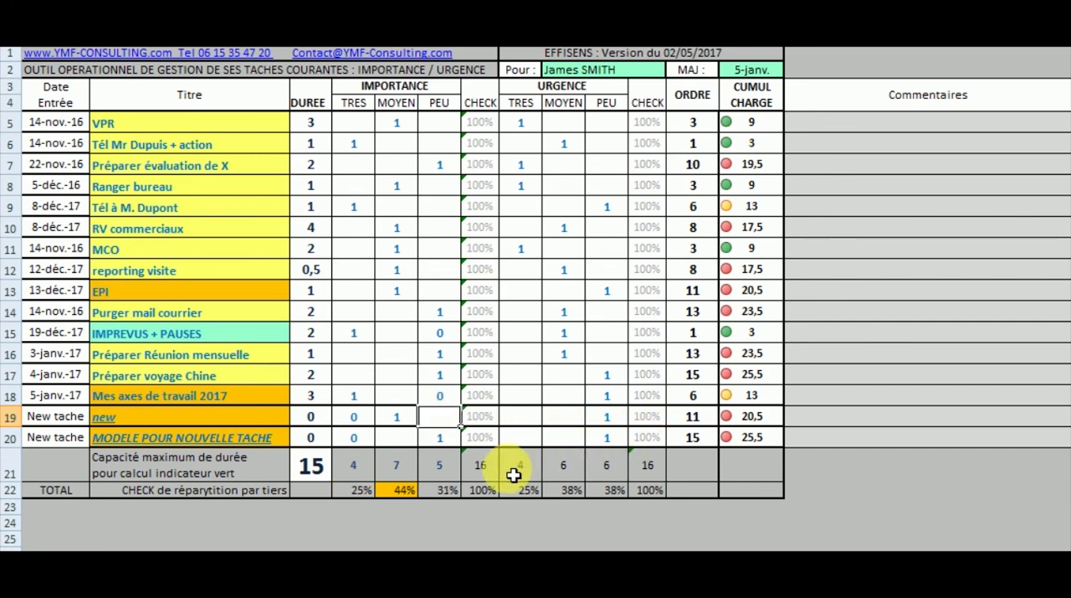
- Set the duration of the "new" task to 5
{"action": "left_click", "coordinate": [318, 423]}
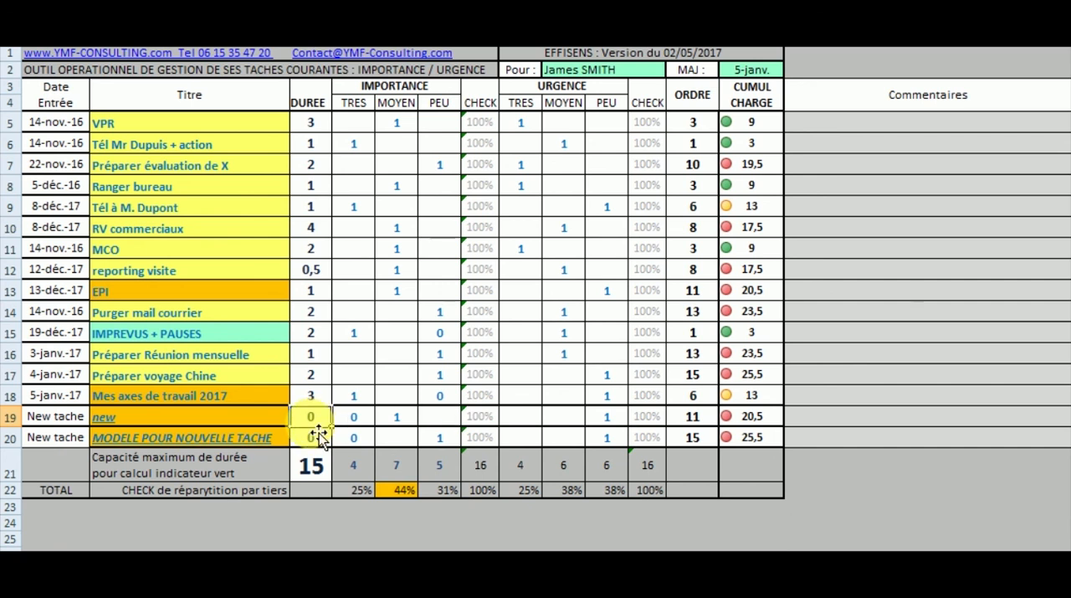
{"action": "type", "text": "5"}
{"action": "key", "text": "Return"}
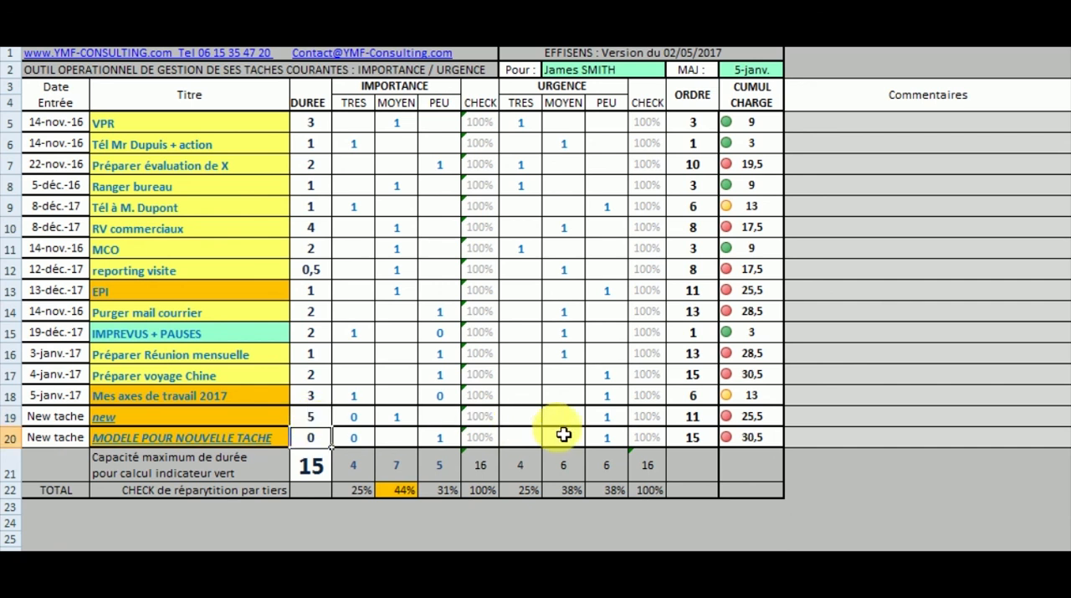